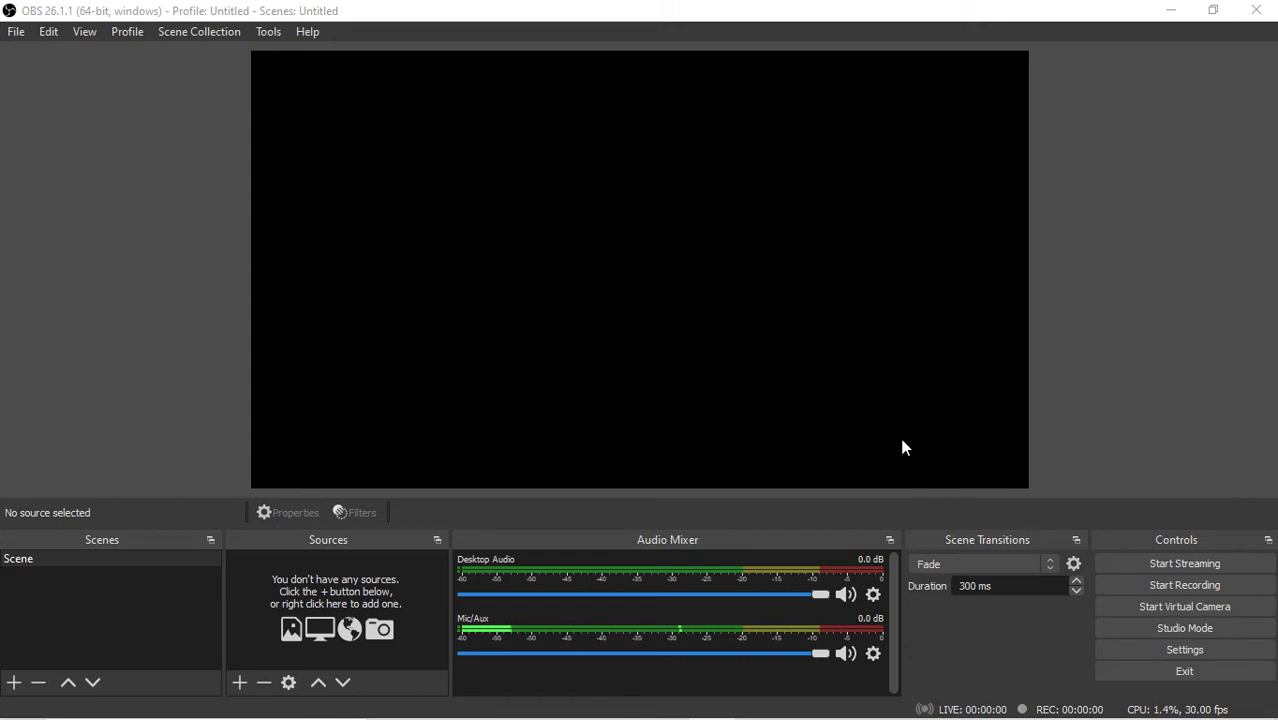
- Set the streaming service to YouTube - RTMPS with the primary YouTube ingest server in the stream settings
left_click(1219, 652)
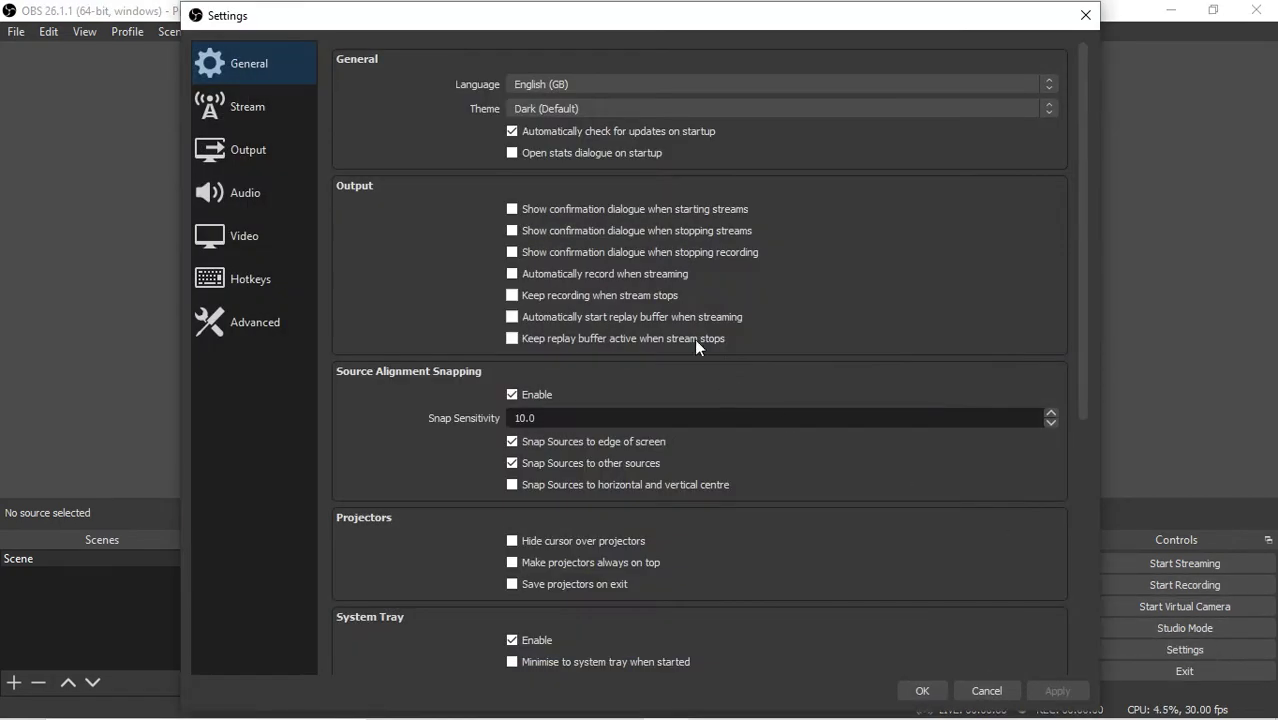
left_click(281, 112)
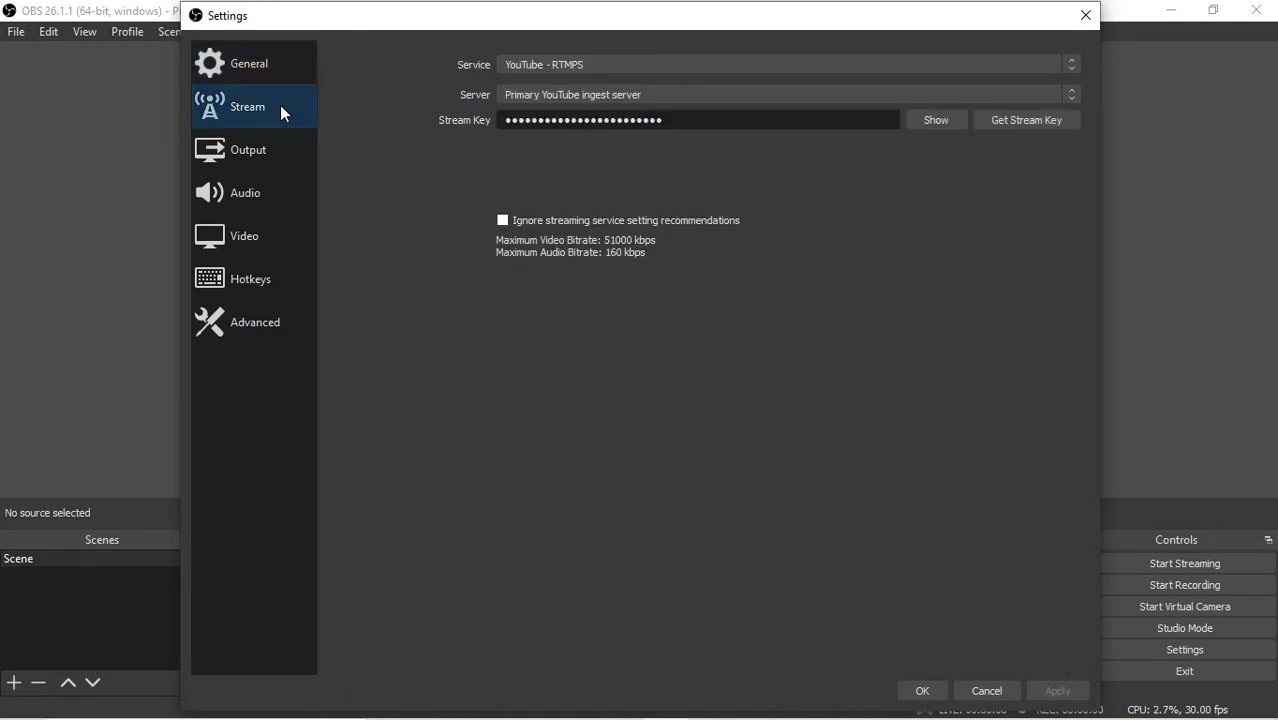
left_click(590, 65)
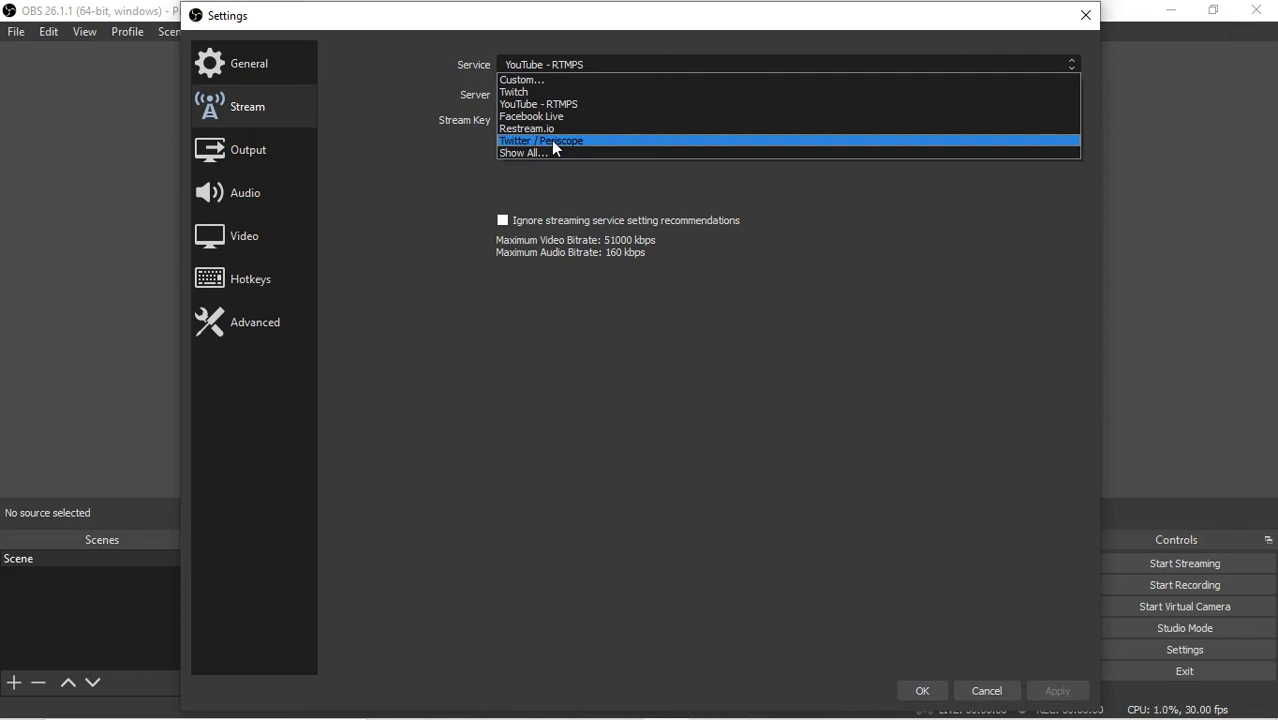
left_click(545, 103)
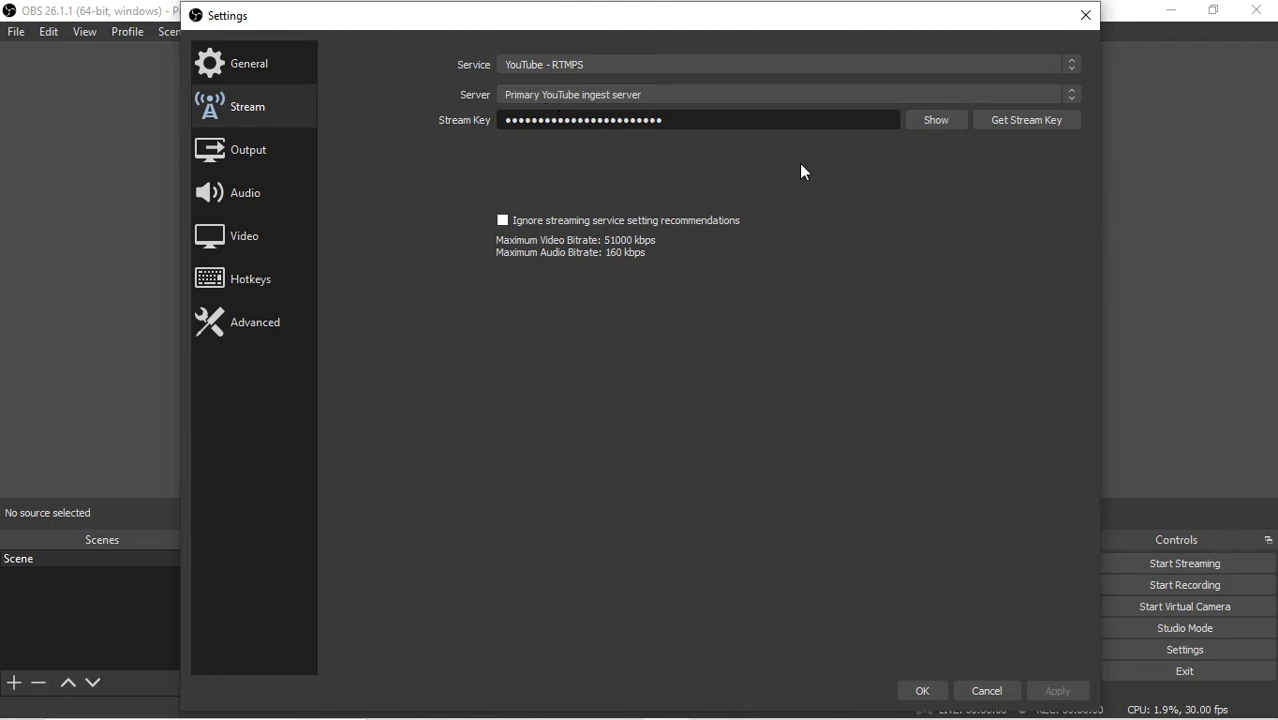
left_click(572, 100)
left_click(575, 112)
- Switch to YouTube Studio in Opera and copy the live stream's default stream key
left_click(580, 713)
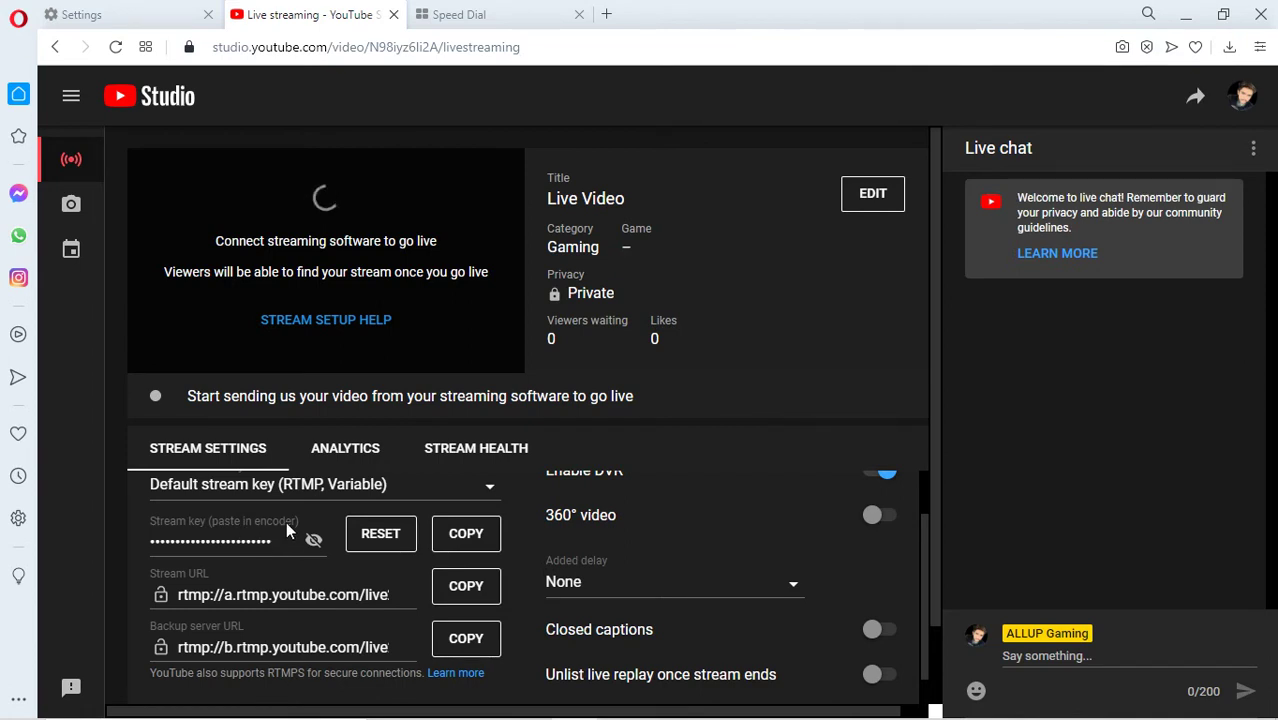
left_click(459, 549)
- Review the live stream's details, tags and visibility options in its edit settings, and leave without saving
left_click(870, 197)
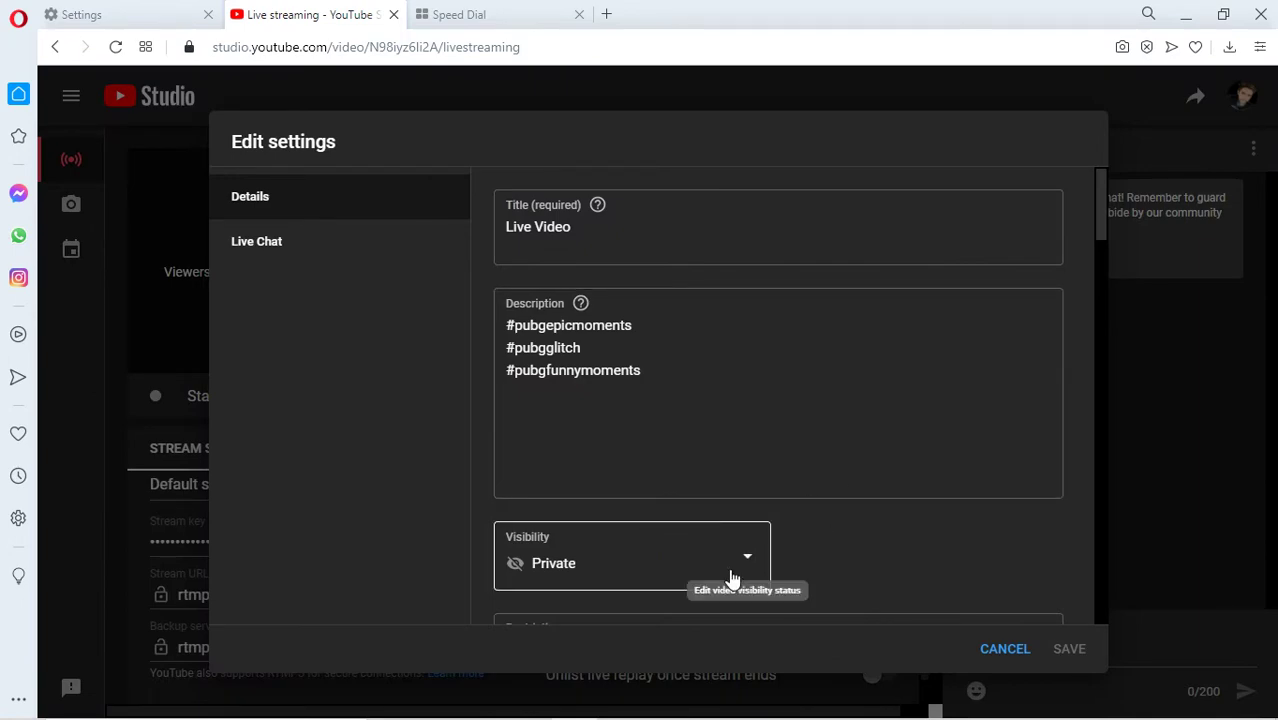
scroll(1088, 300, "down", 15)
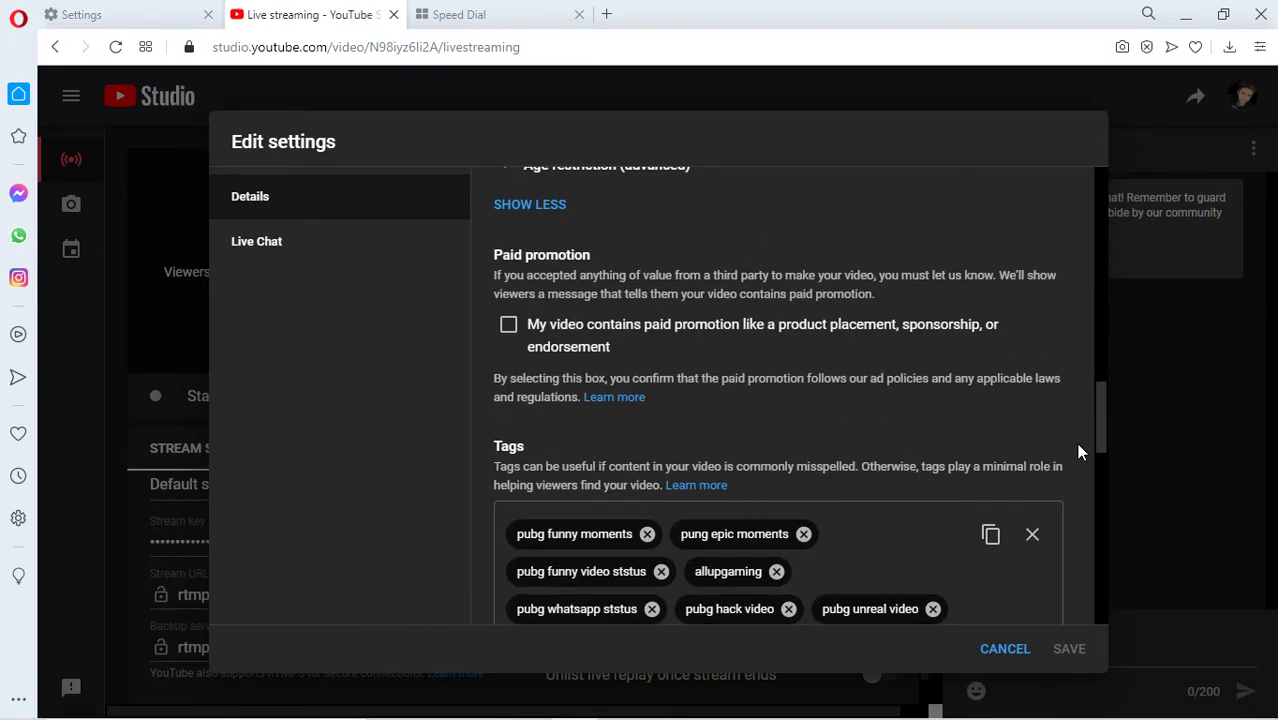
scroll(1078, 200, "up", 15)
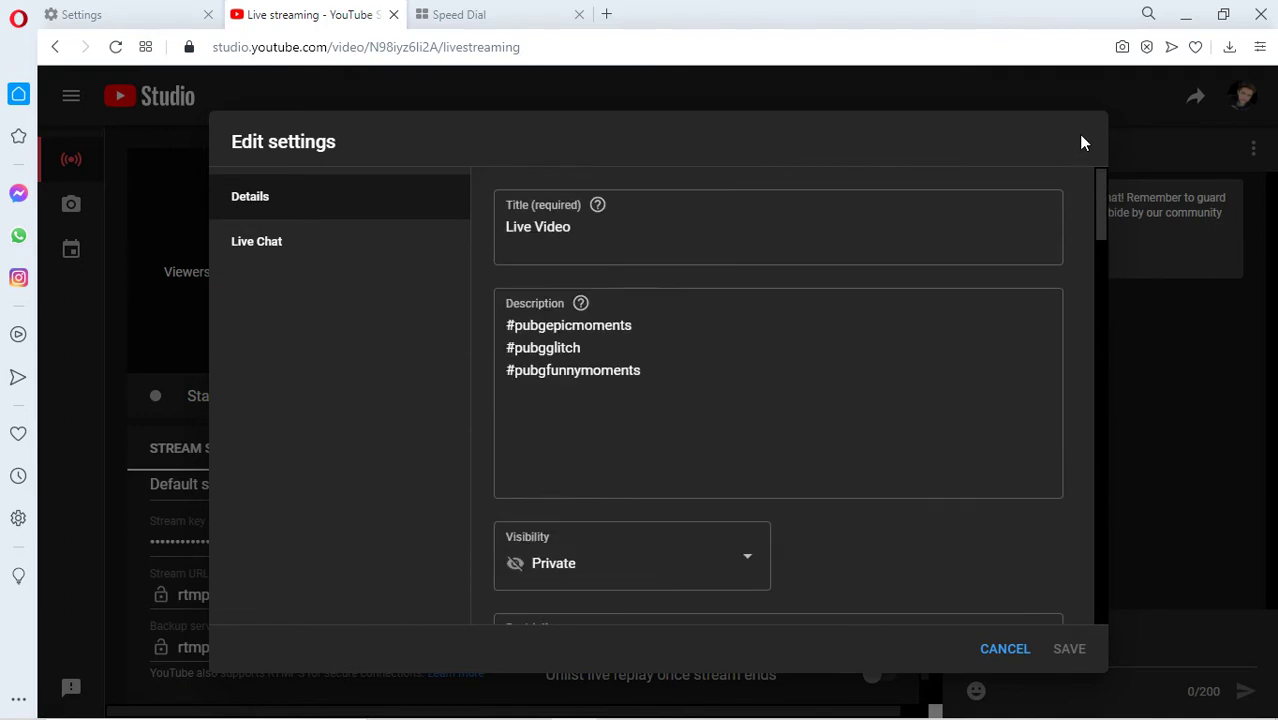
left_click(713, 568)
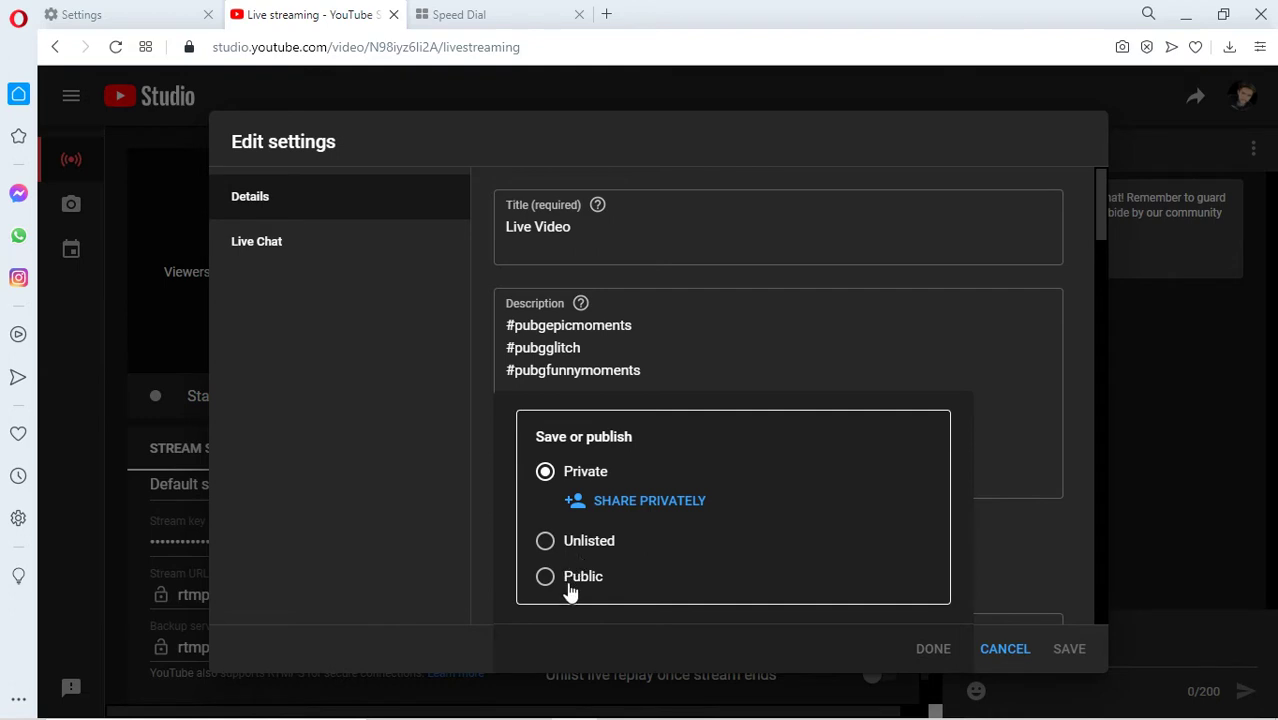
left_click(545, 471)
left_click(1024, 535)
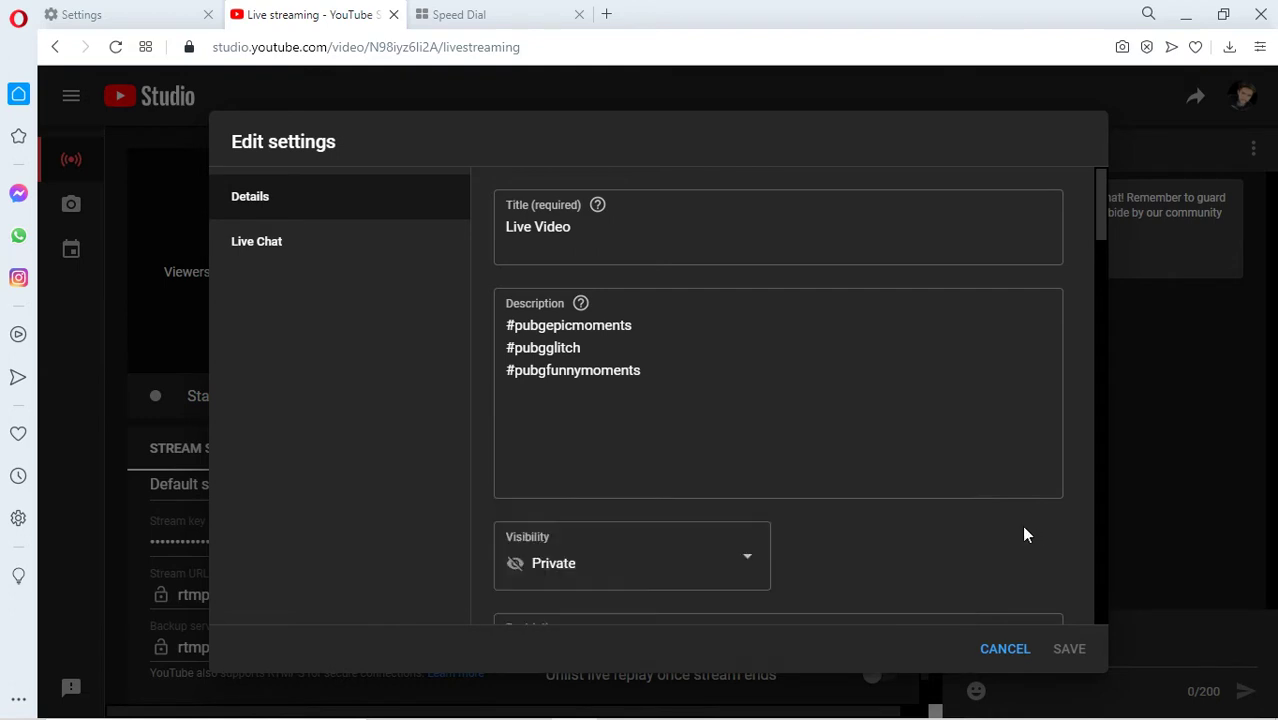
left_click(995, 650)
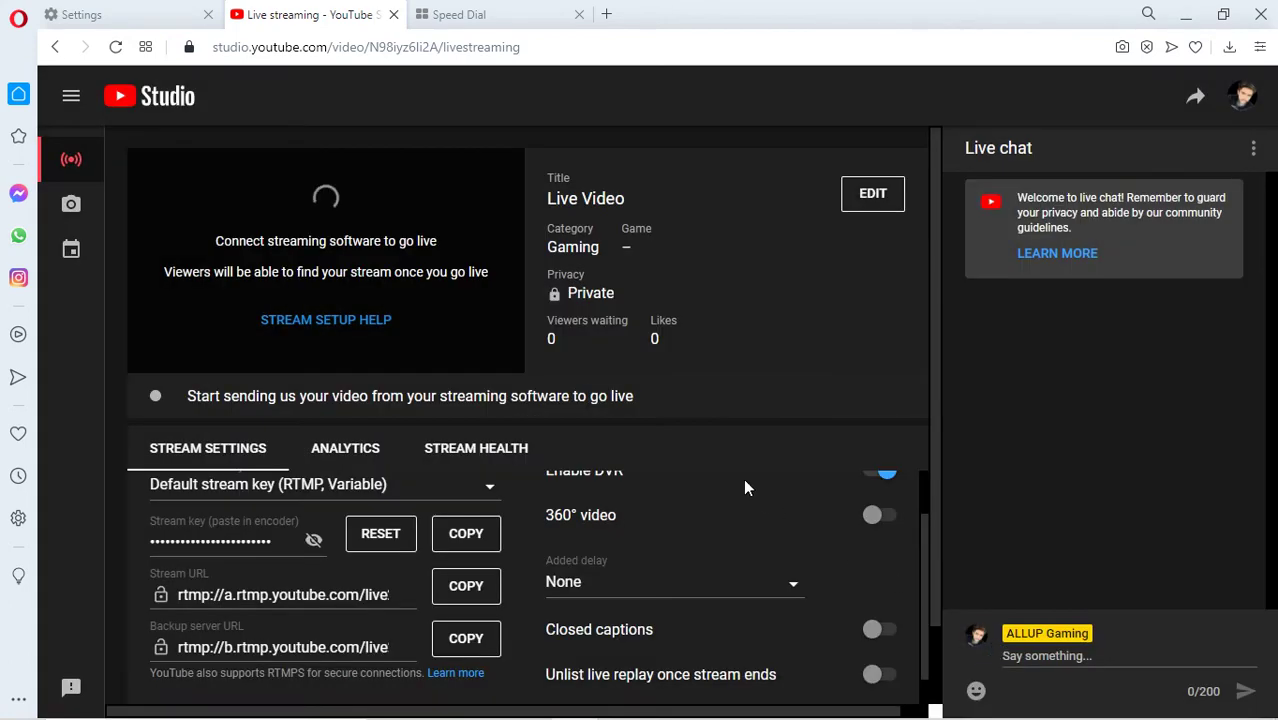
- Copy the YouTube stream key again, switch to OBS, replace the existing stream key with it and save the settings
left_click(453, 536)
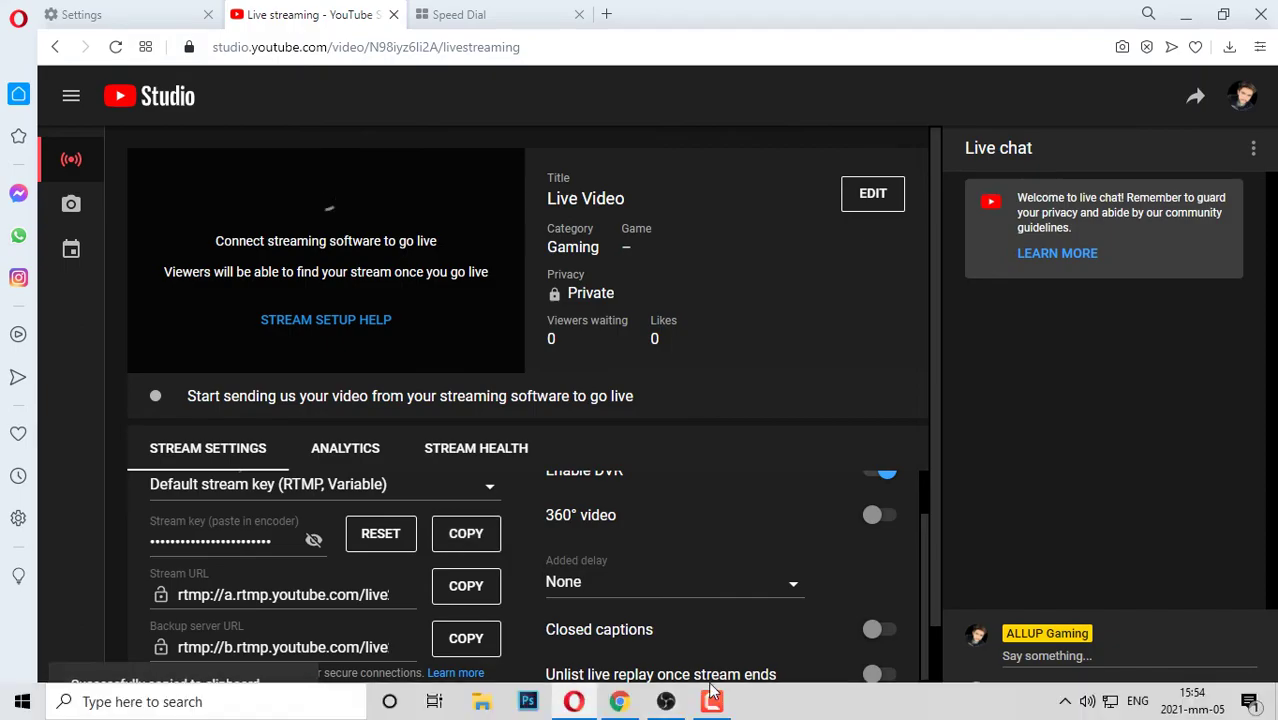
left_click(678, 714)
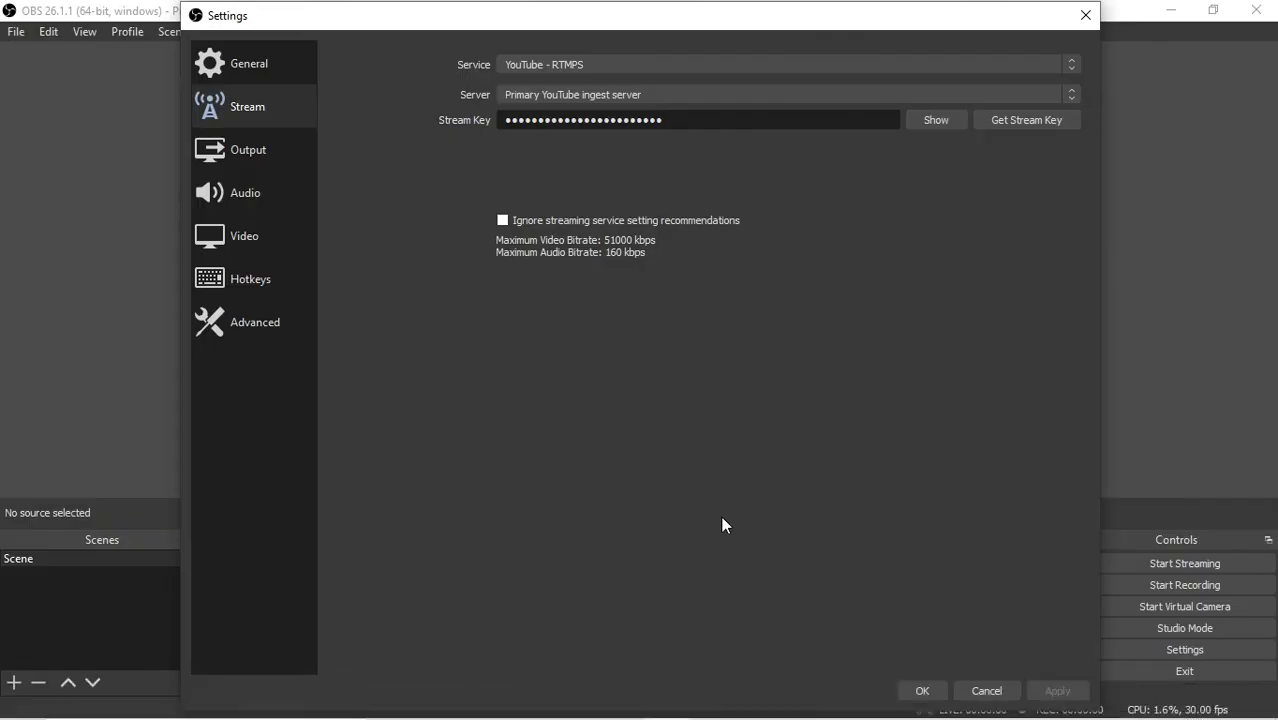
left_click(737, 122)
key("ctrl+a")
key("ctrl+v")
key("ctrl+a")
left_click_drag(503, 120, 712, 114)
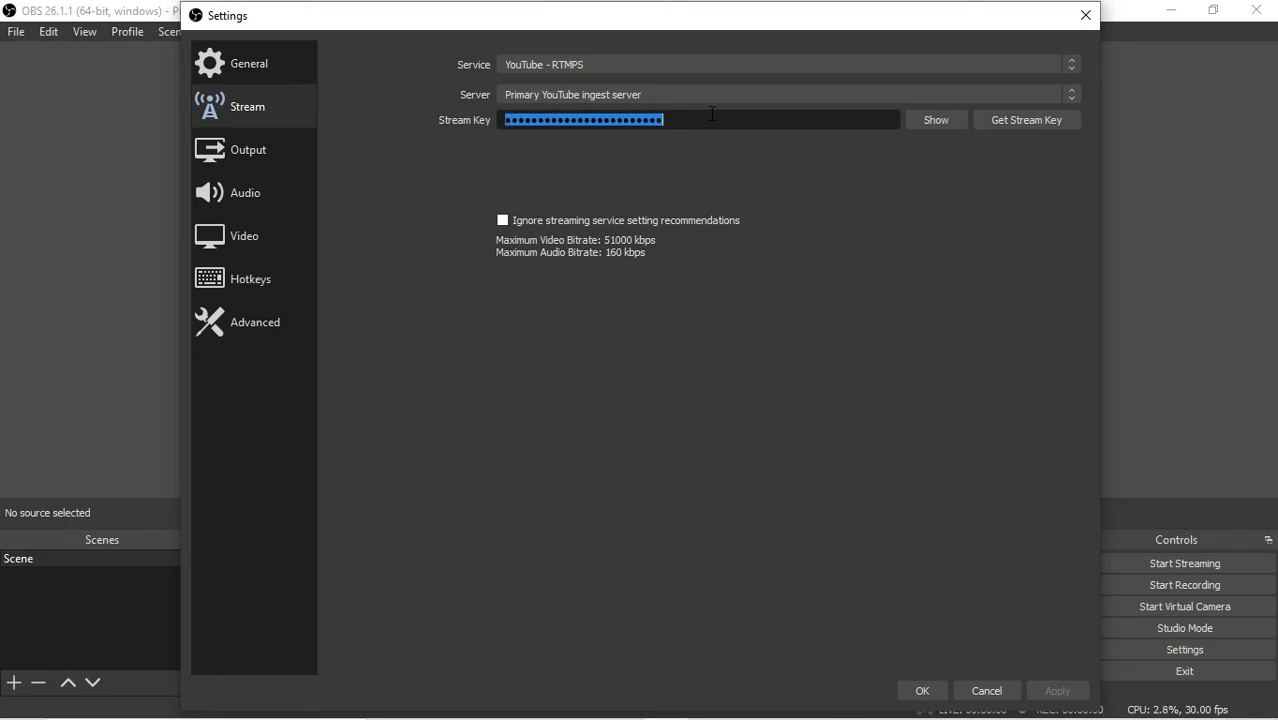
key("ctrl+v")
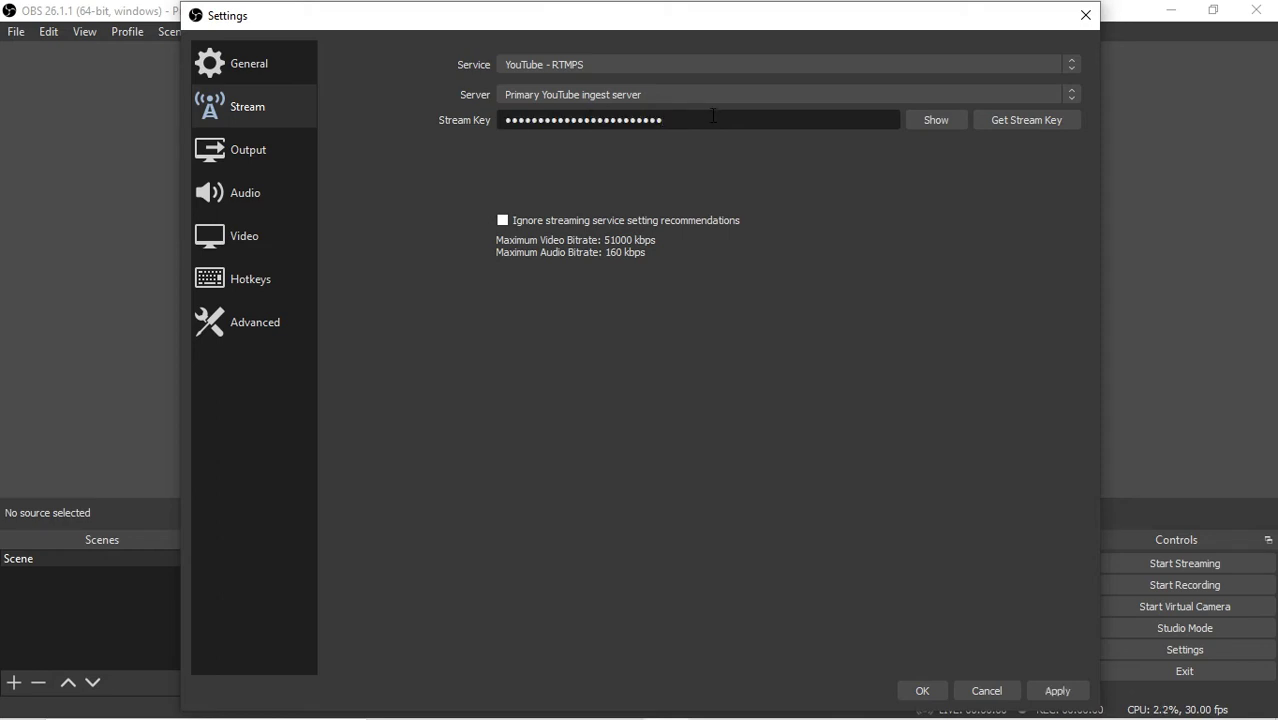
left_click(1042, 690)
left_click(926, 692)
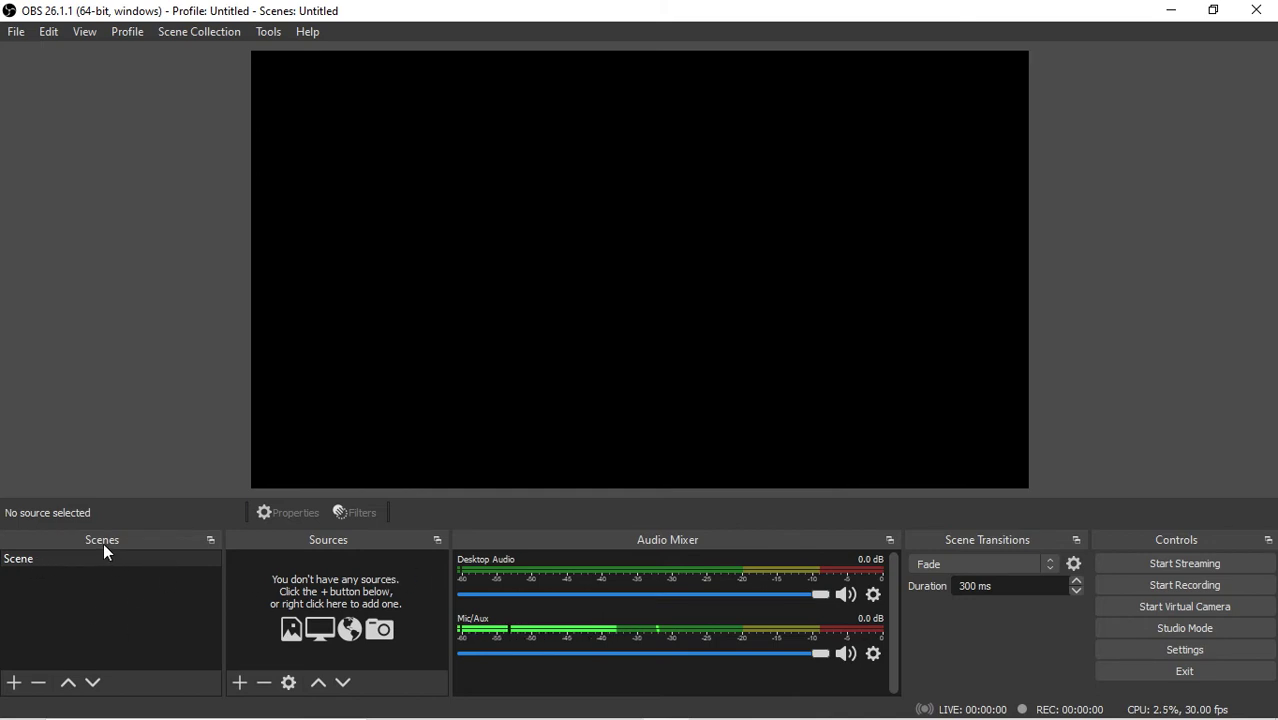
left_click(15, 683)
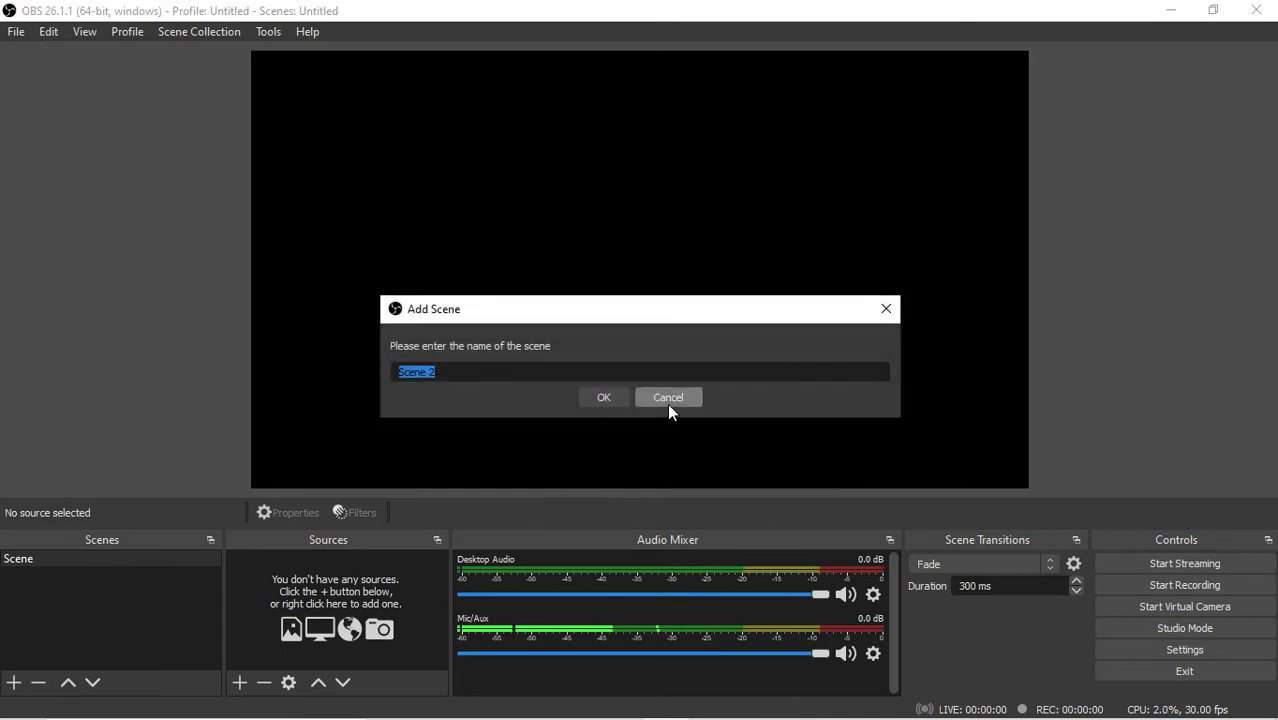
left_click(667, 398)
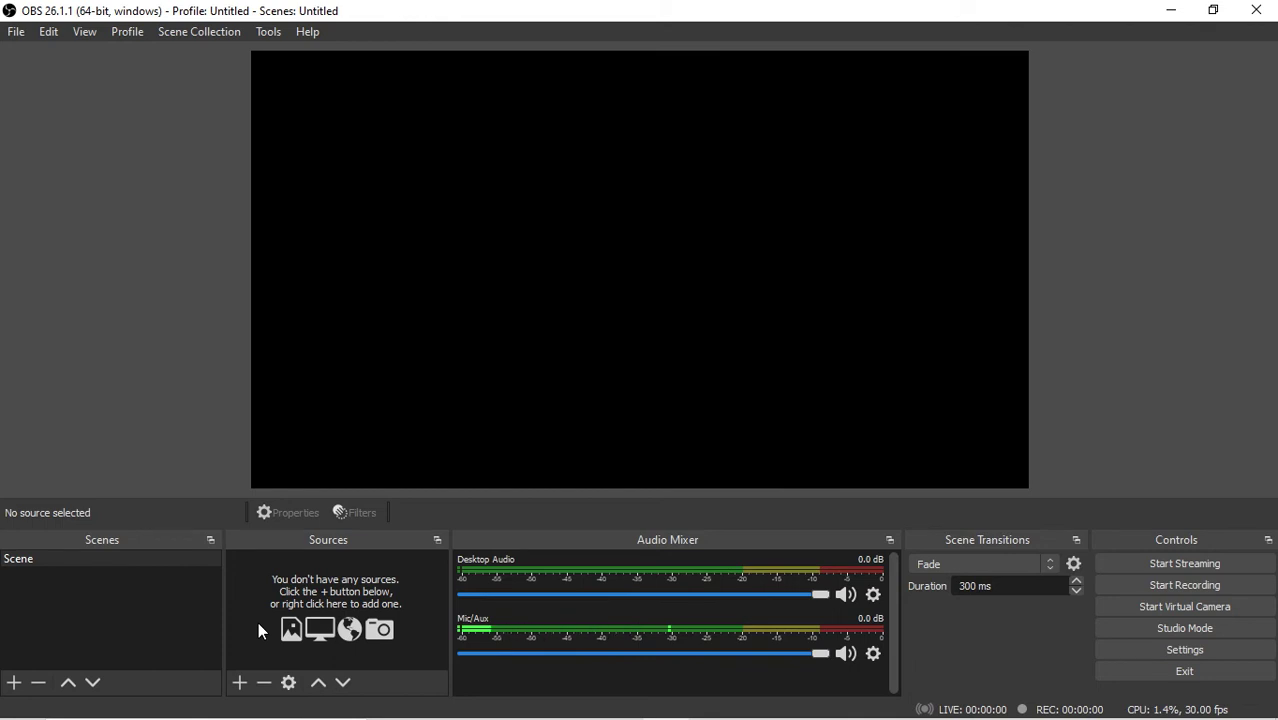
left_click(240, 683)
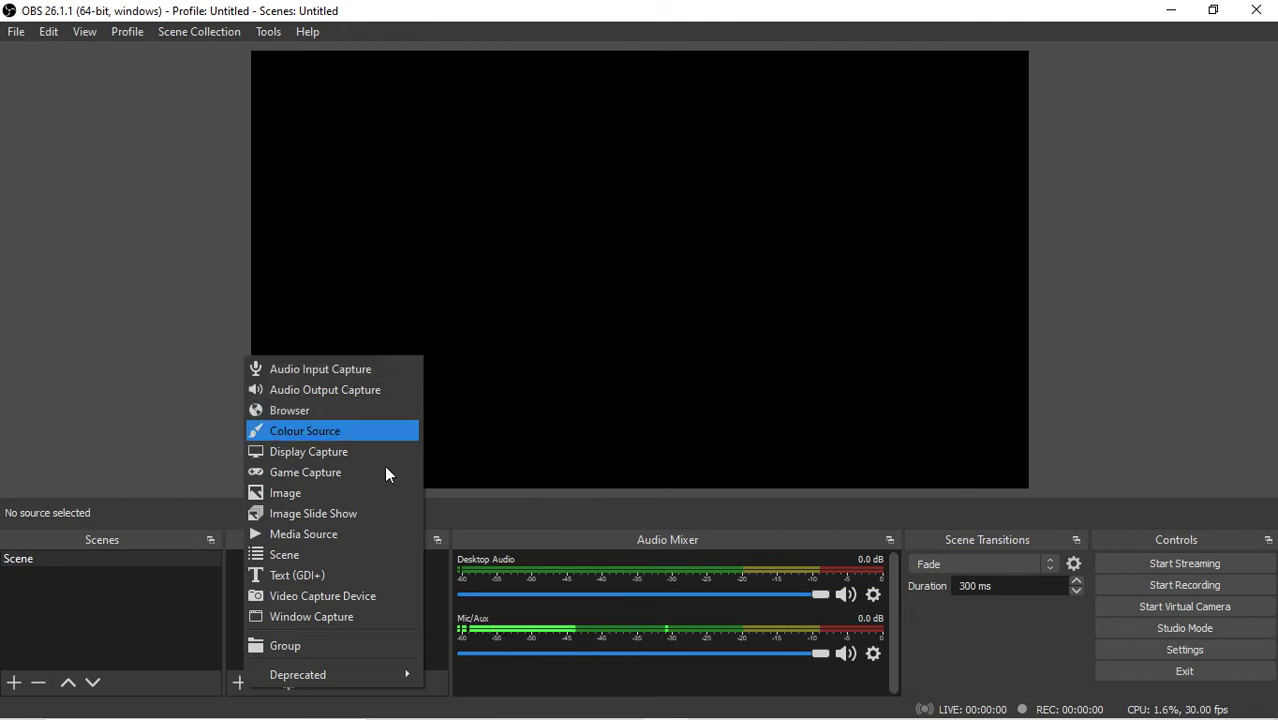
left_click(620, 702)
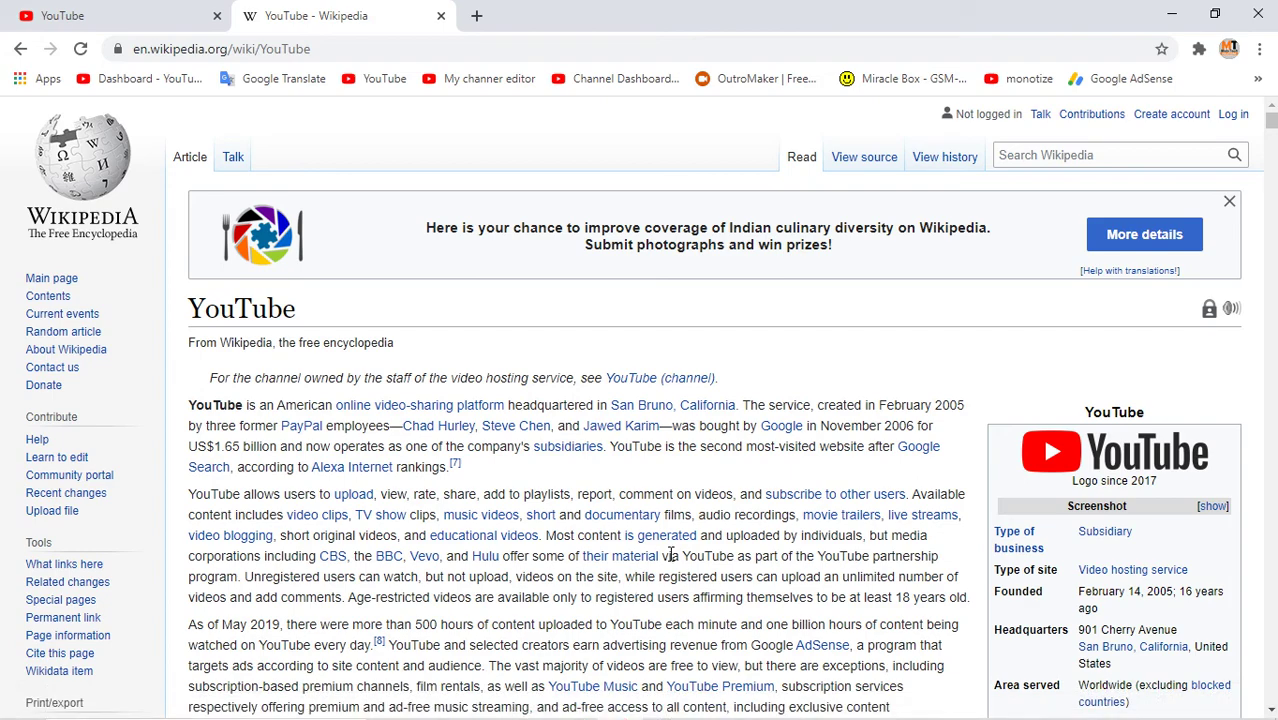
left_click(667, 702)
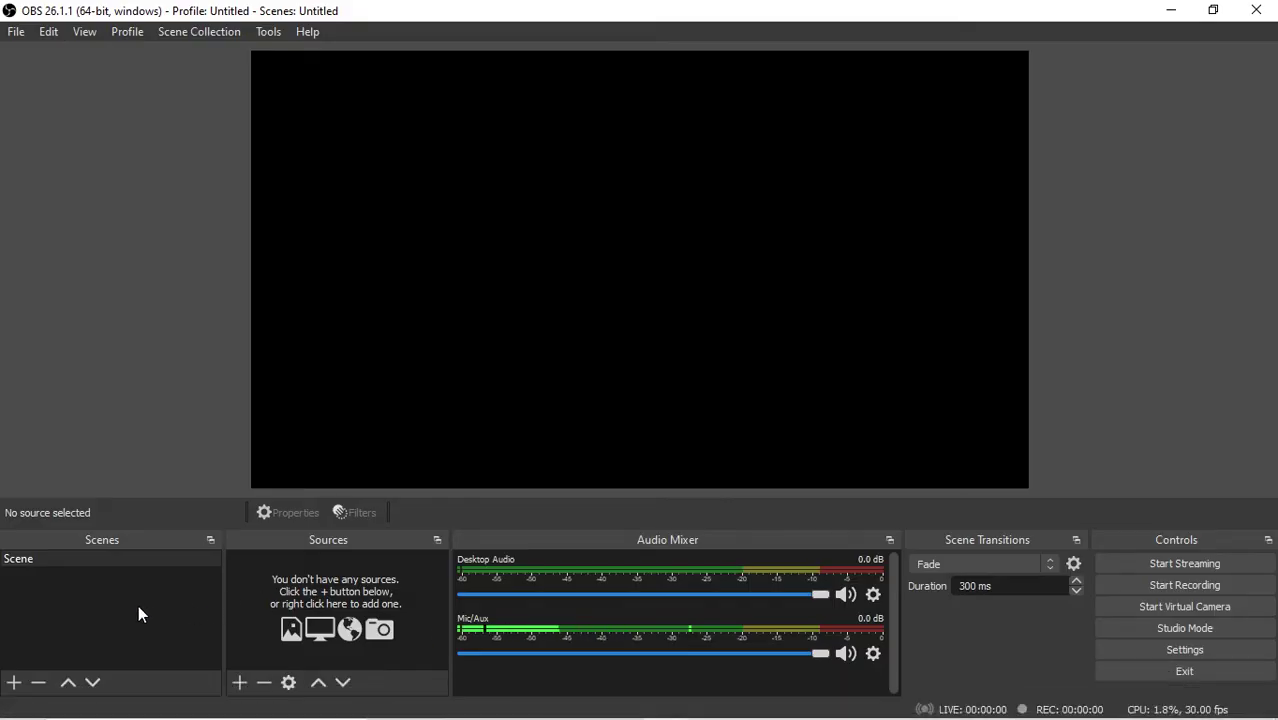
- Add a new visible source named Window Capture to the scene
left_click(240, 682)
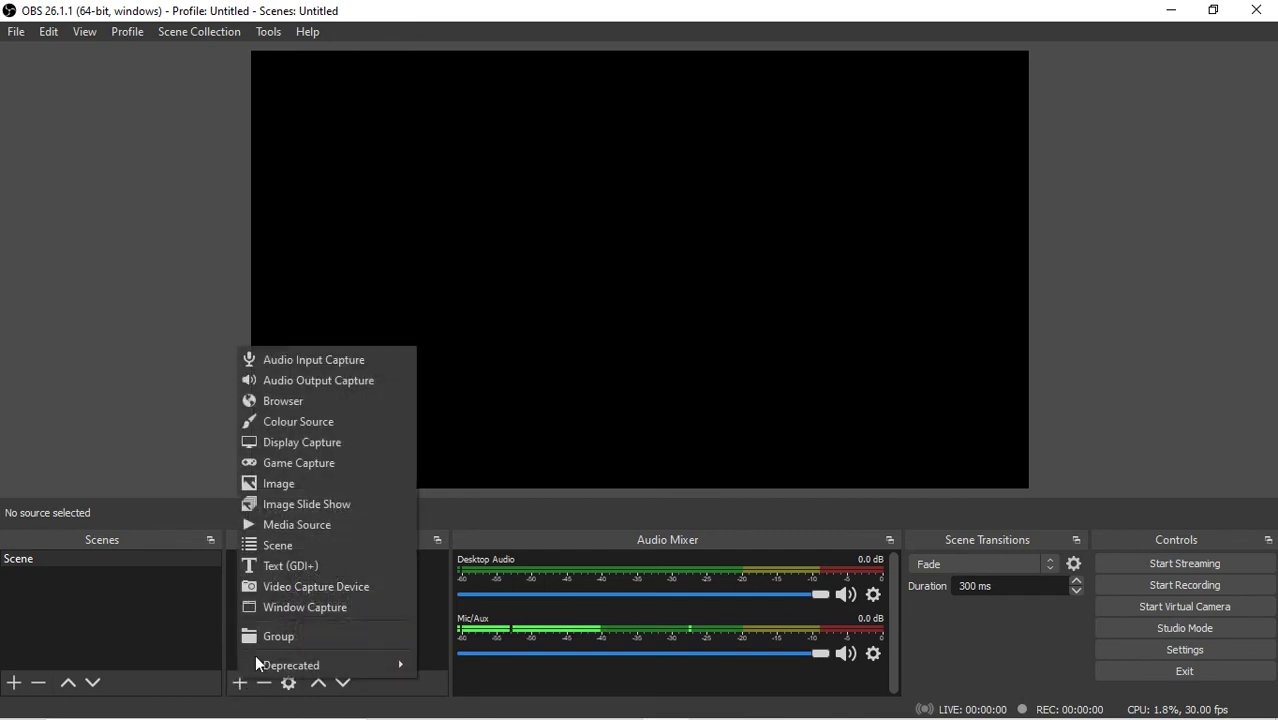
left_click(275, 608)
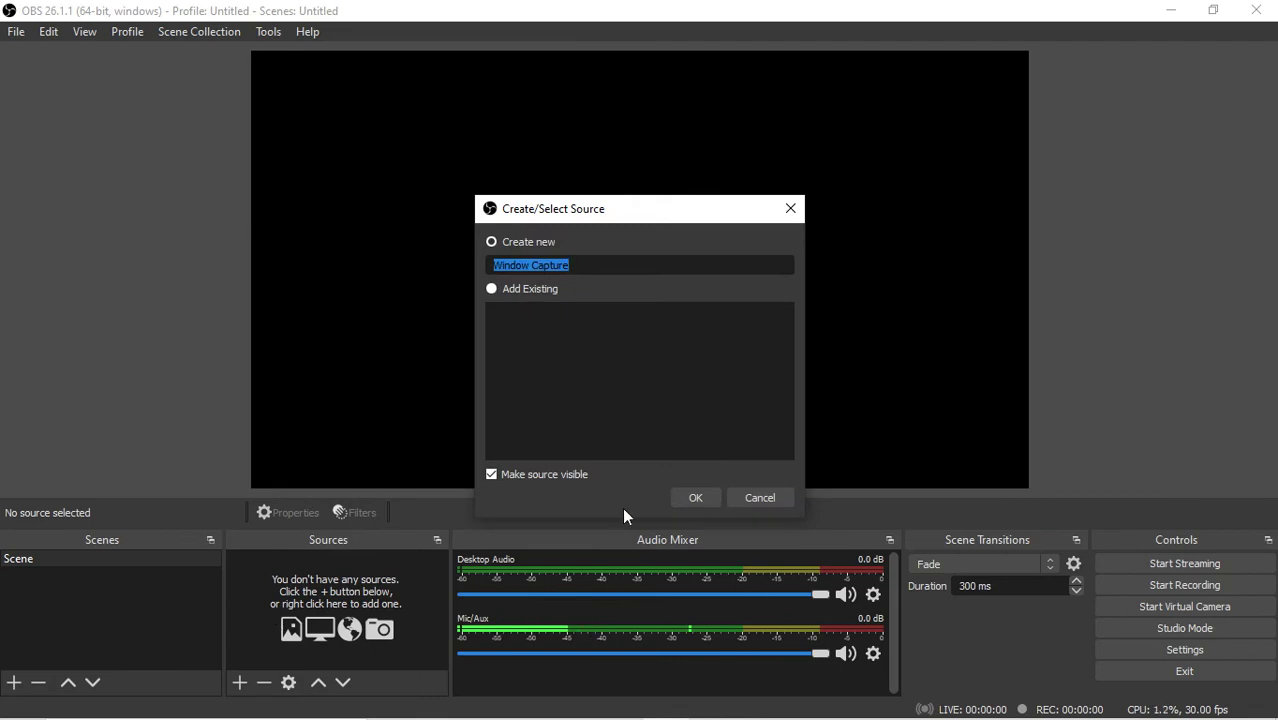
left_click(709, 499)
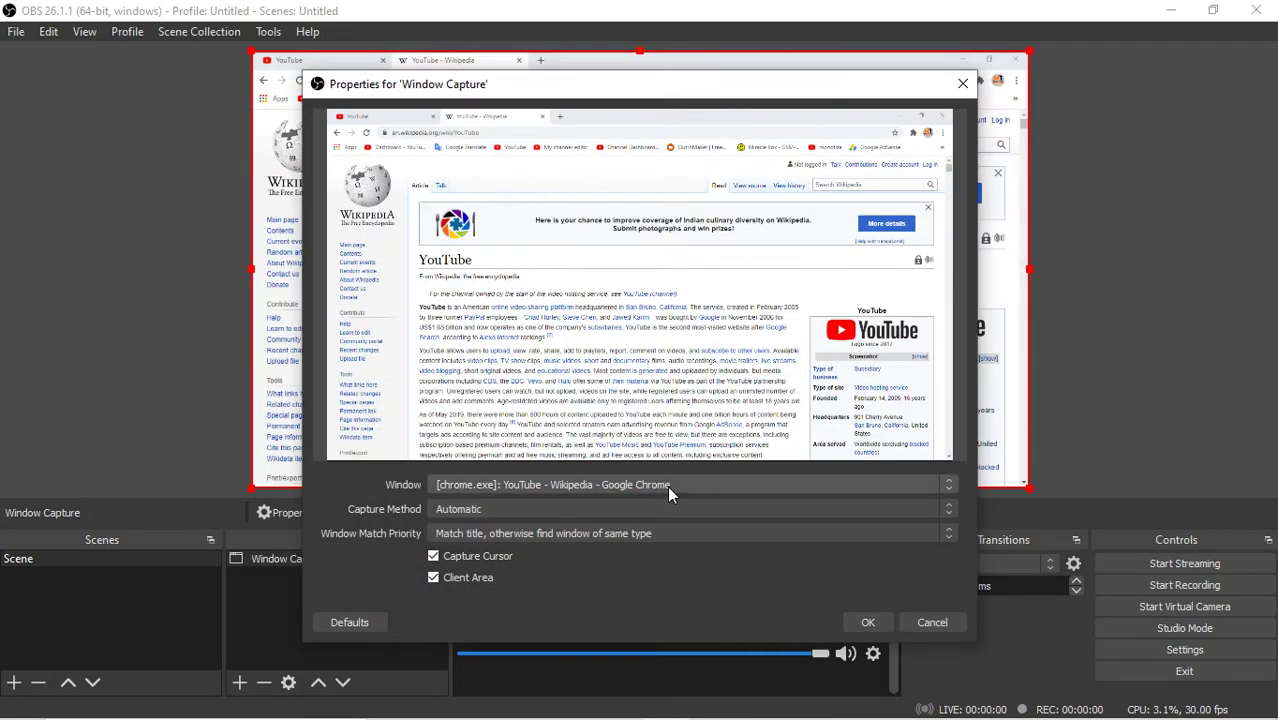
- Try the Opera YouTube Studio window as capture target, set it back to the Chrome YouTube - Wikipedia window and confirm the properties
left_click(668, 485)
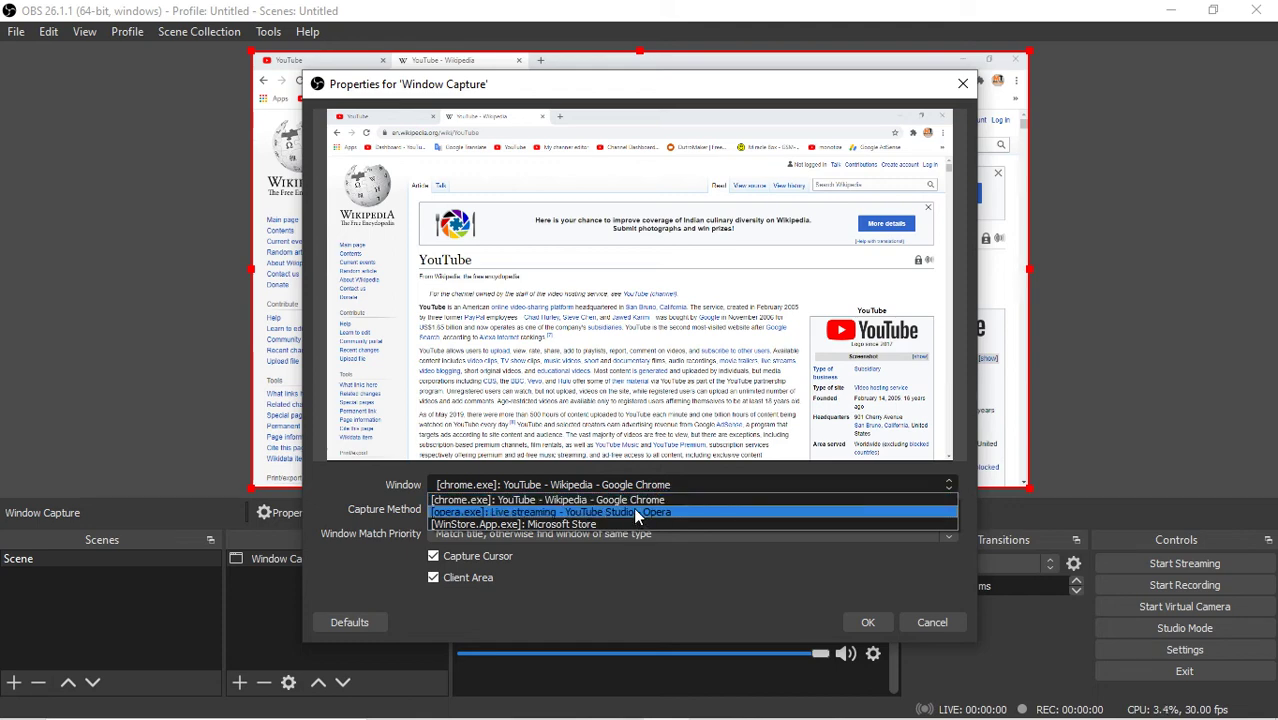
left_click(636, 513)
left_click(603, 484)
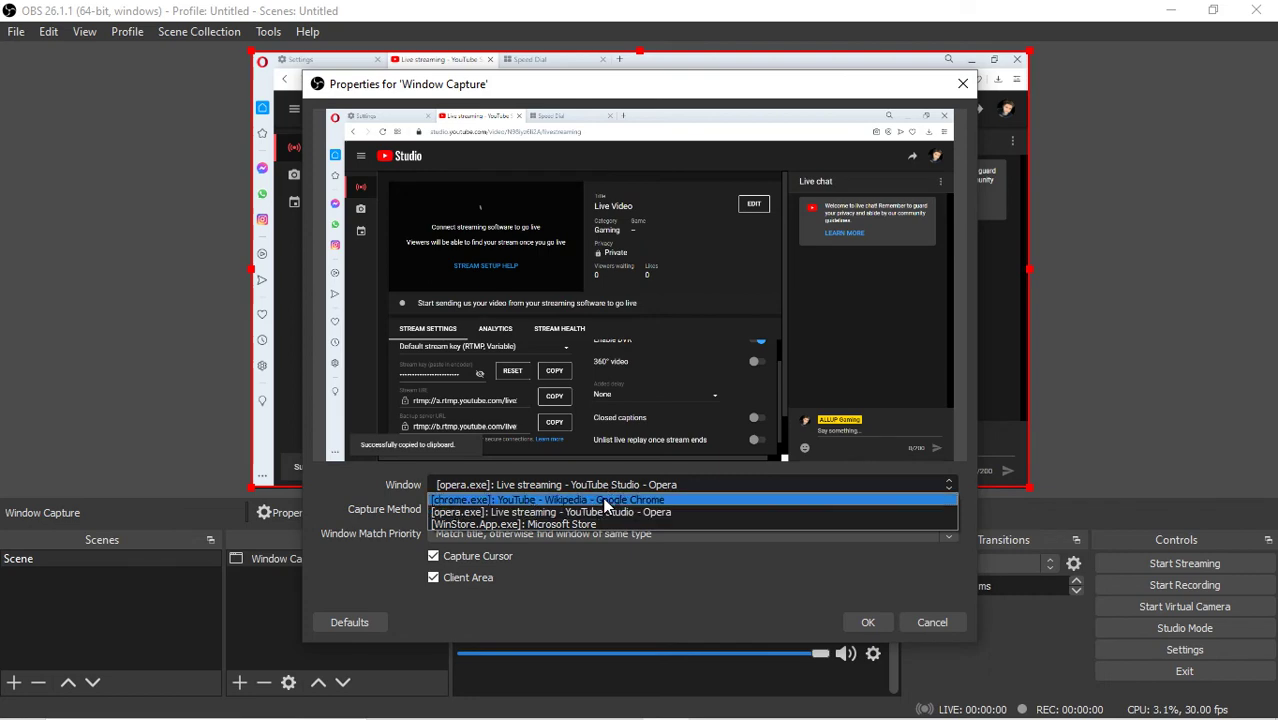
left_click(611, 487)
left_click(611, 485)
left_click(588, 502)
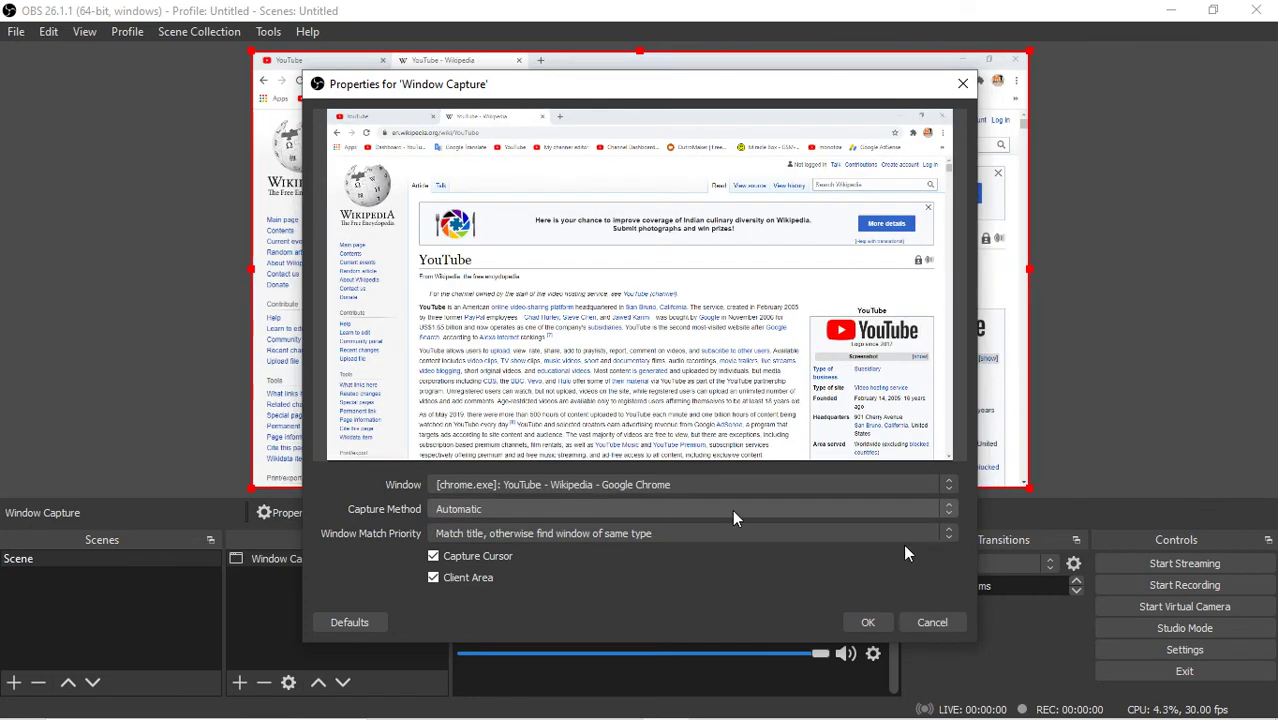
left_click(868, 622)
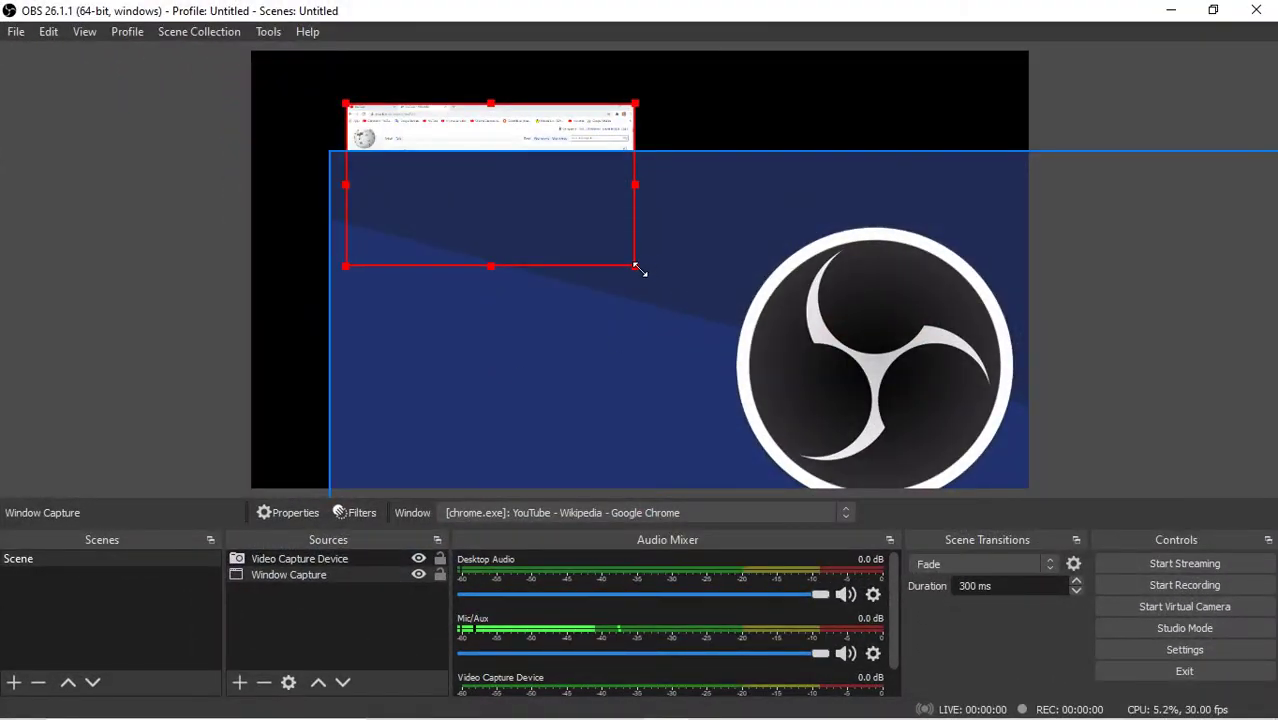
- Enlarge the Window Capture source from its opposite corners so that it fills the whole canvas
left_click_drag(638, 268, 1028, 440)
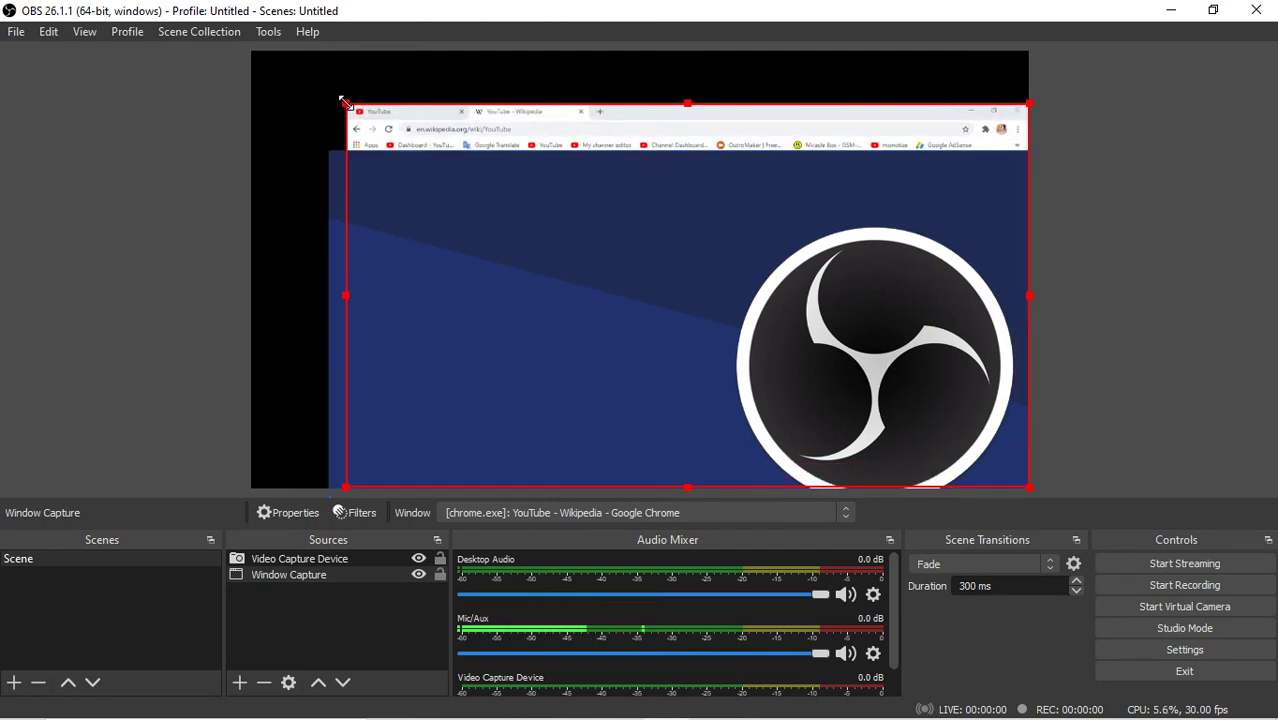
left_click_drag(343, 104, 251, 62)
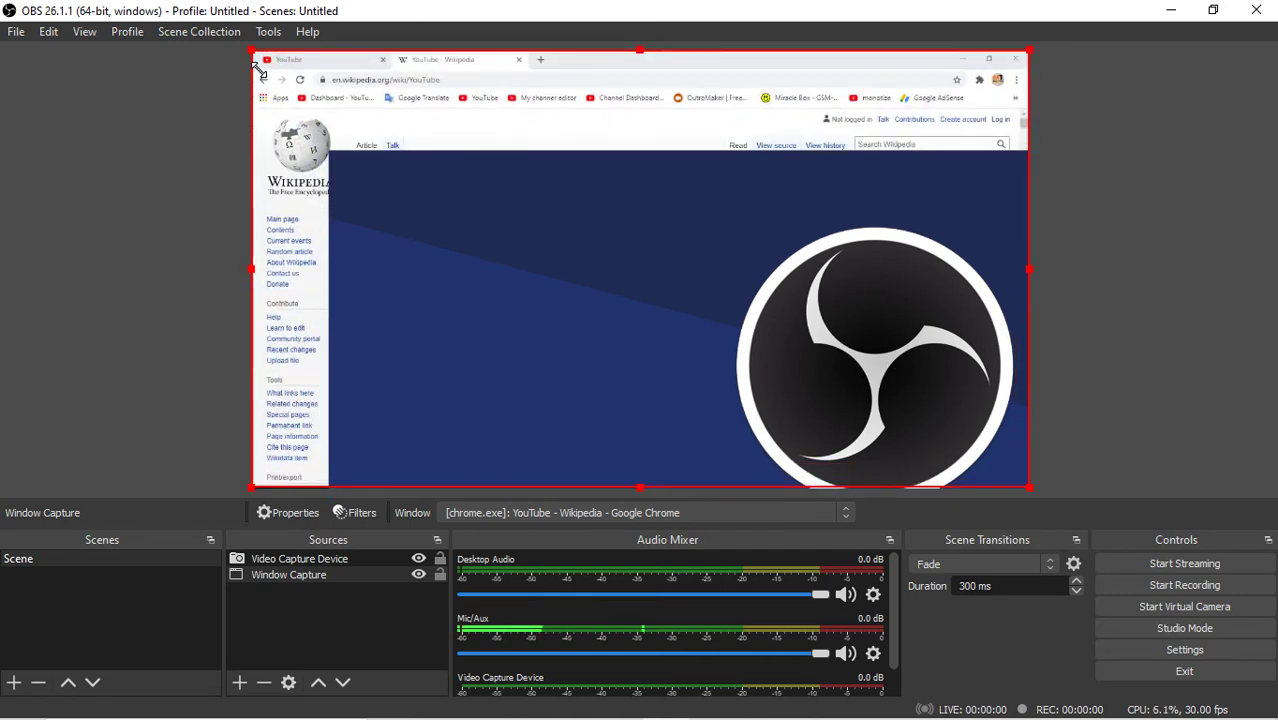
- Shrink the Video Capture Device source, place it in the canvas's upper-right corner over the browser capture, and leave it selected
left_click(390, 171)
left_click_drag(330, 150, 356, 96)
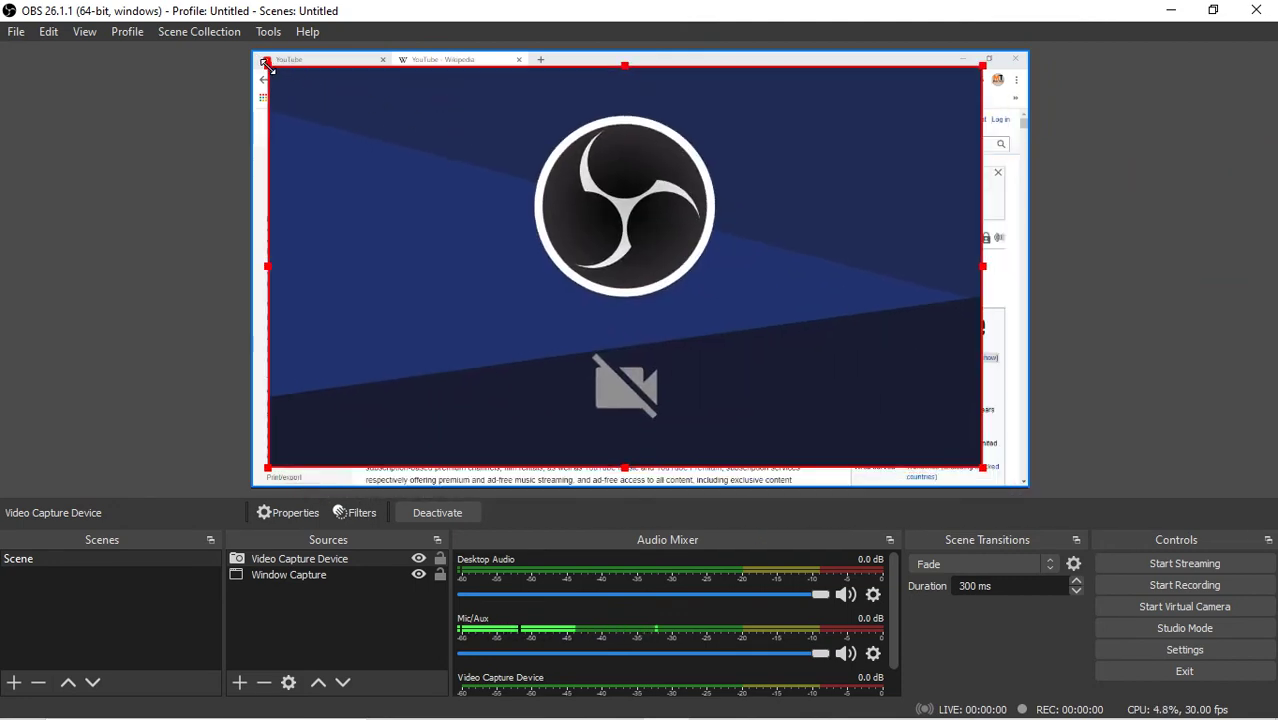
left_click_drag(268, 66, 676, 288)
left_click_drag(765, 337, 805, 85)
left_click(625, 348)
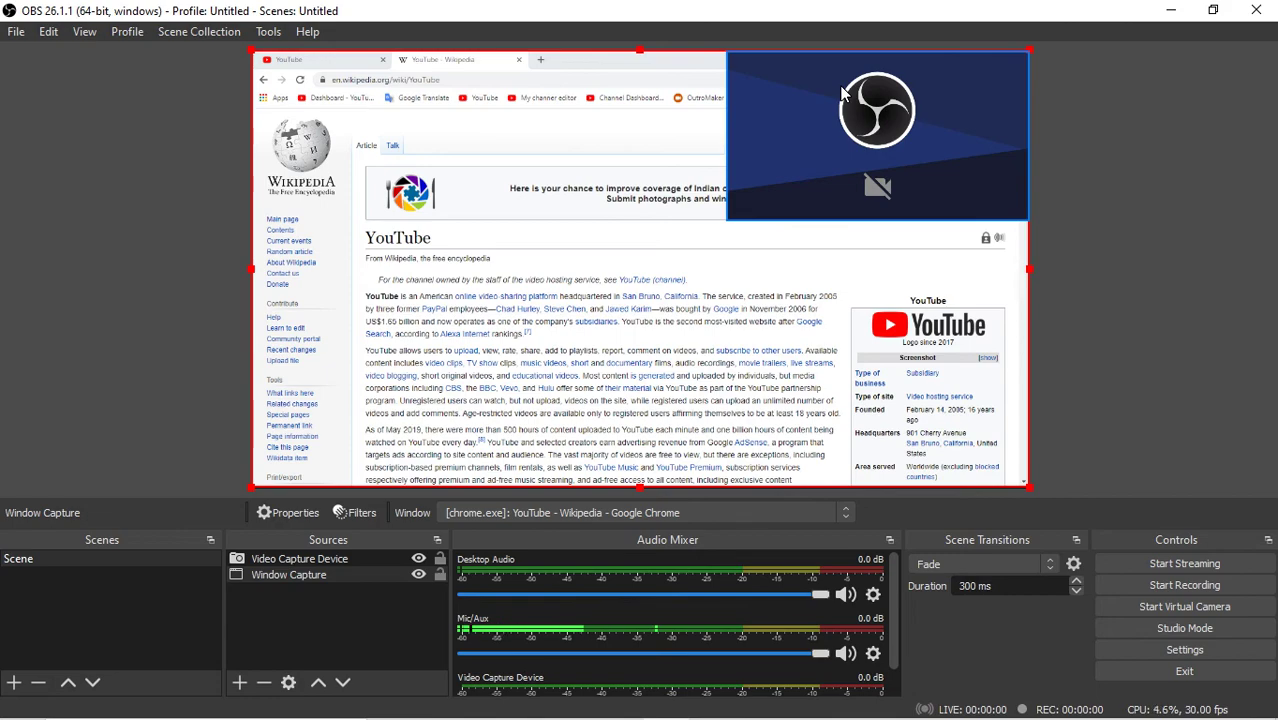
left_click(357, 561)
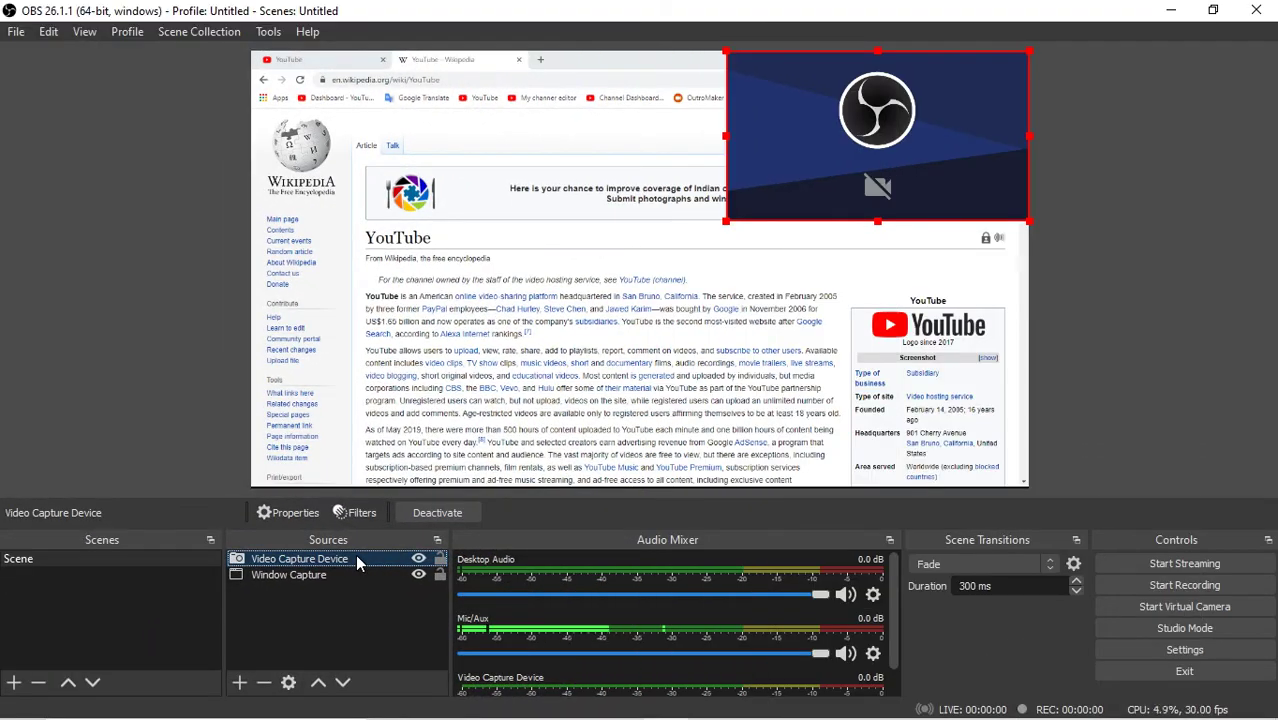